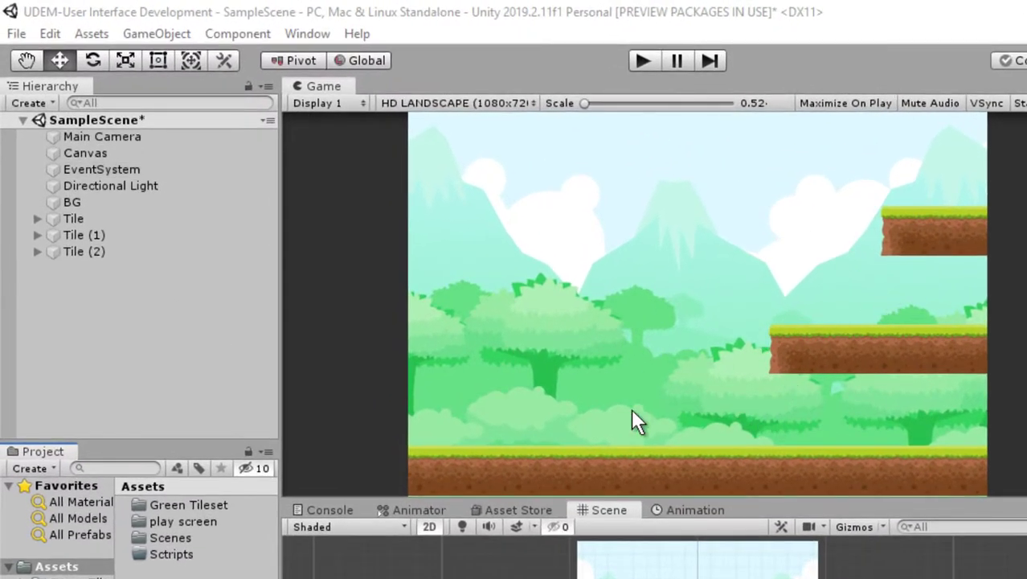
# - Add a UI Image element under the Canvas
pyautogui.click(88, 152)
pyautogui.rightClick(106, 154)
pyautogui.moveTo(177, 493)
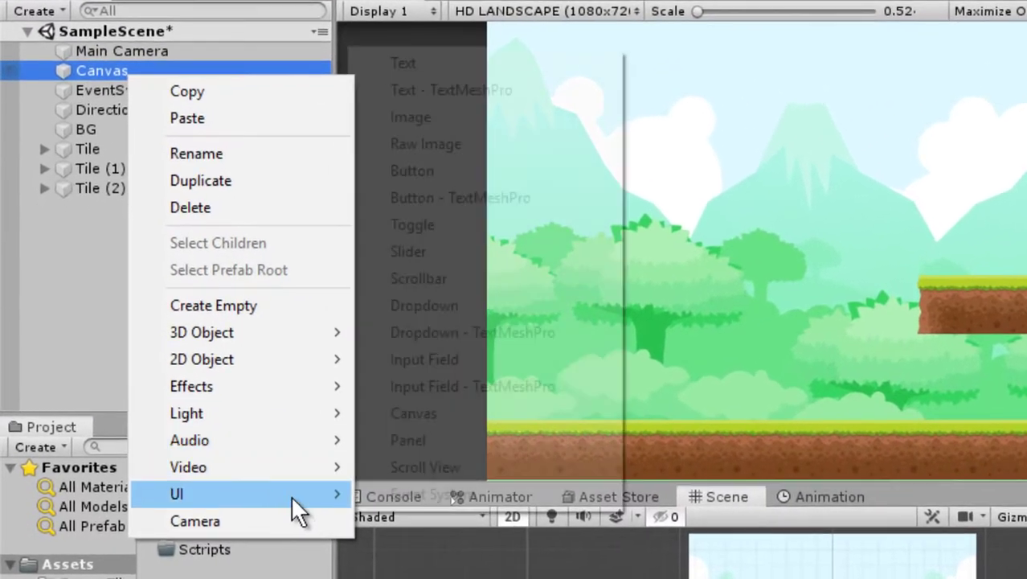
pyautogui.click(510, 139)
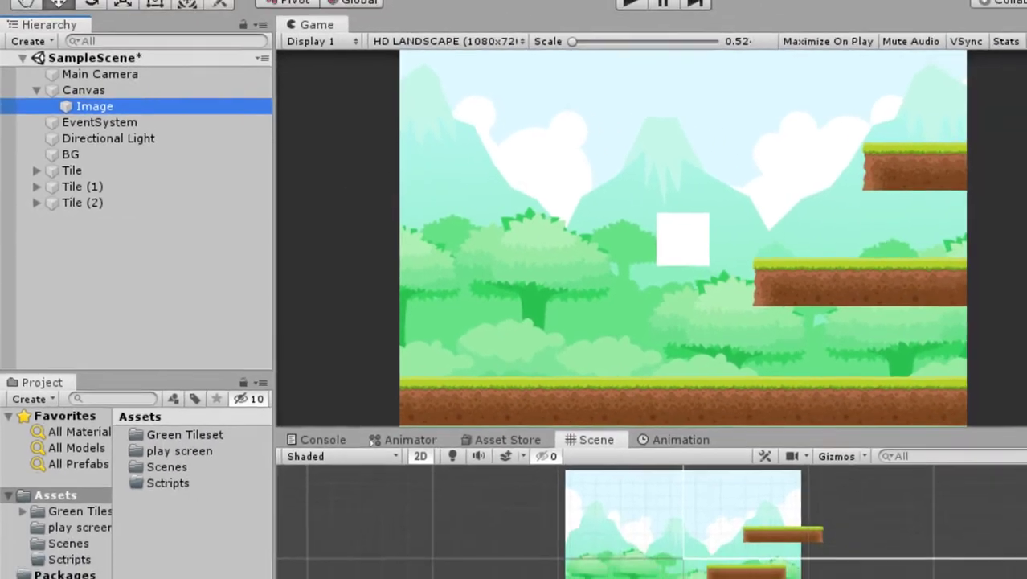
# - Keep the image colour white and assign sprite 18 as its Source Image
pyautogui.click(969, 327)
pyautogui.moveTo(647, 212); pyautogui.dragTo(584, 99)
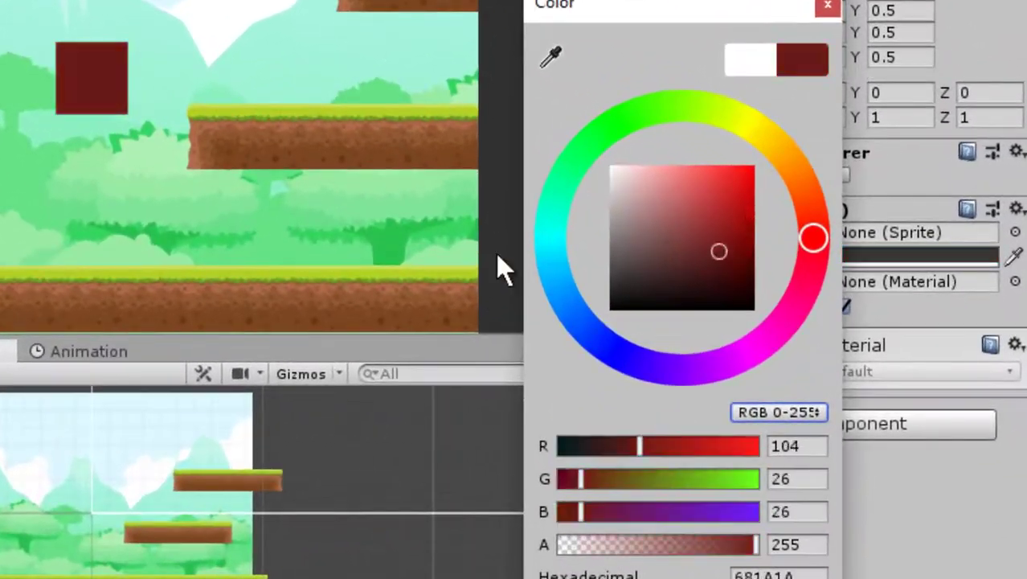
pyautogui.click(829, 8)
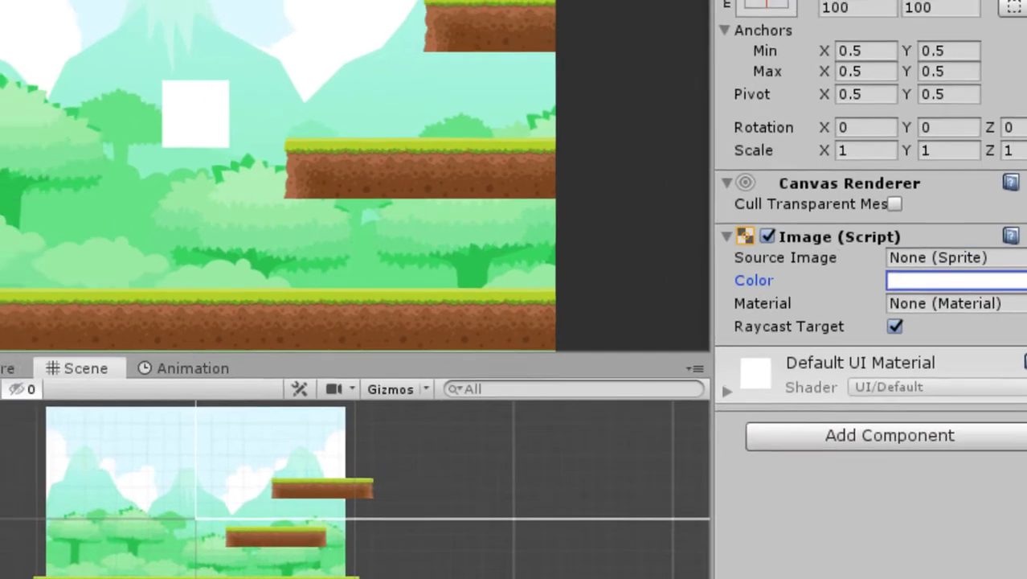
pyautogui.click(1015, 232)
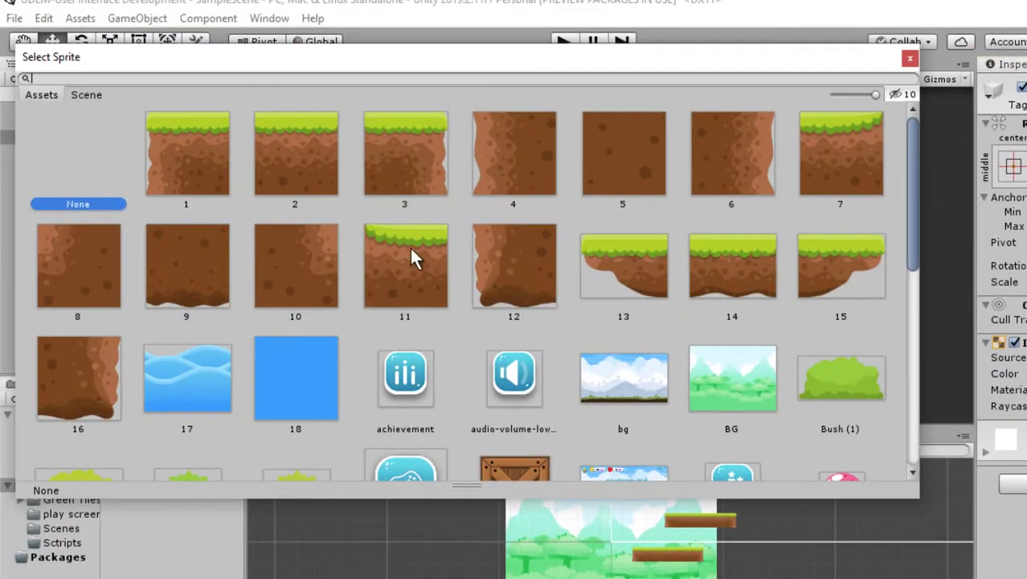
pyautogui.moveTo(918, 203)
pyautogui.mouseDown()
pyautogui.moveTo(922, 251)
pyautogui.moveTo(905, 225)
pyautogui.mouseUp()
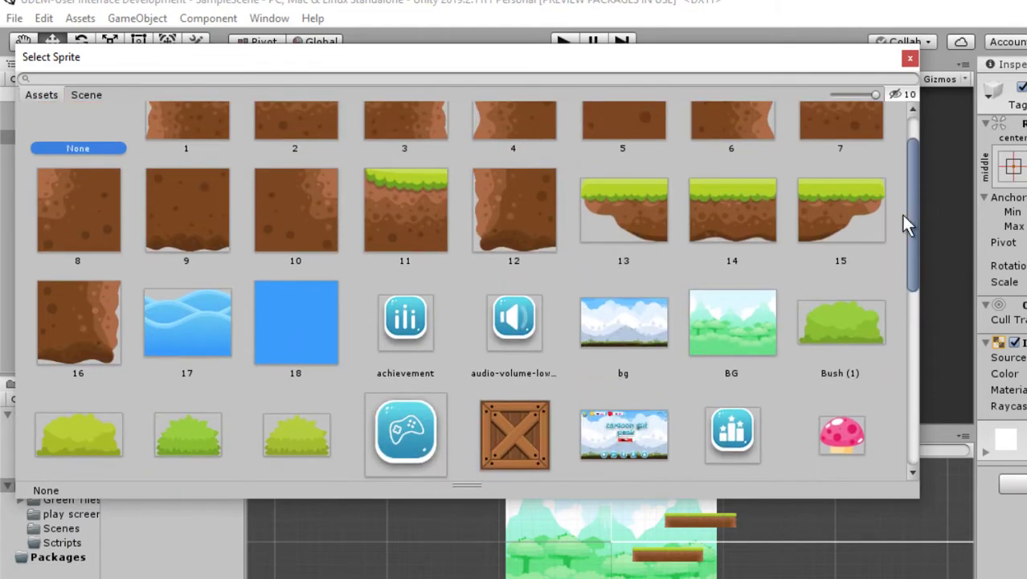
pyautogui.doubleClick(302, 338)
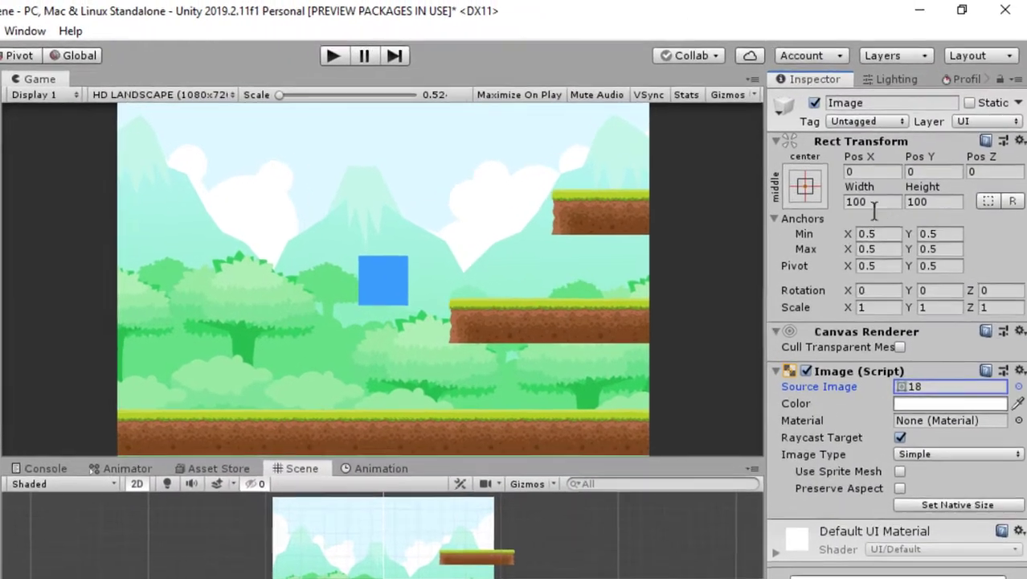
# - Set the image's Width and Height to 150
pyautogui.click(885, 192)
pyautogui.write('150')
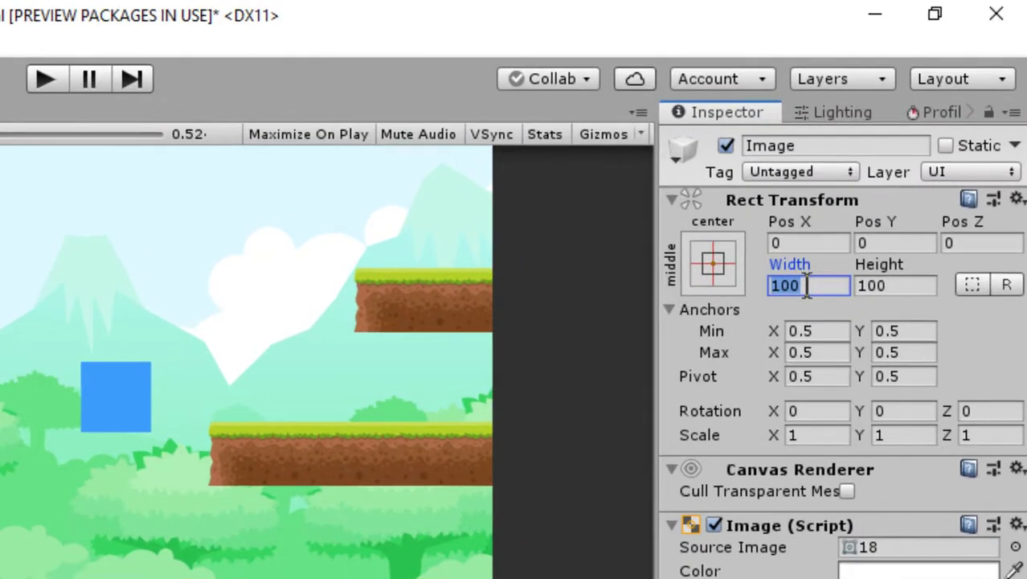
pyautogui.press('Tab')
pyautogui.write('156')
pyautogui.press('BackSpace')
pyautogui.write('0')
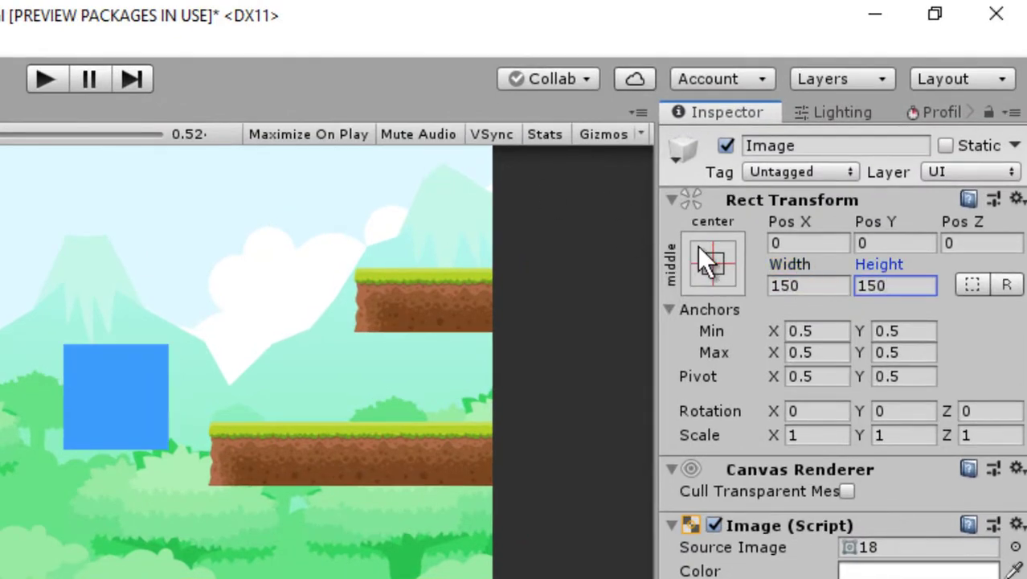
# - Apply the top-left anchor preset to the image
pyautogui.click(728, 266)
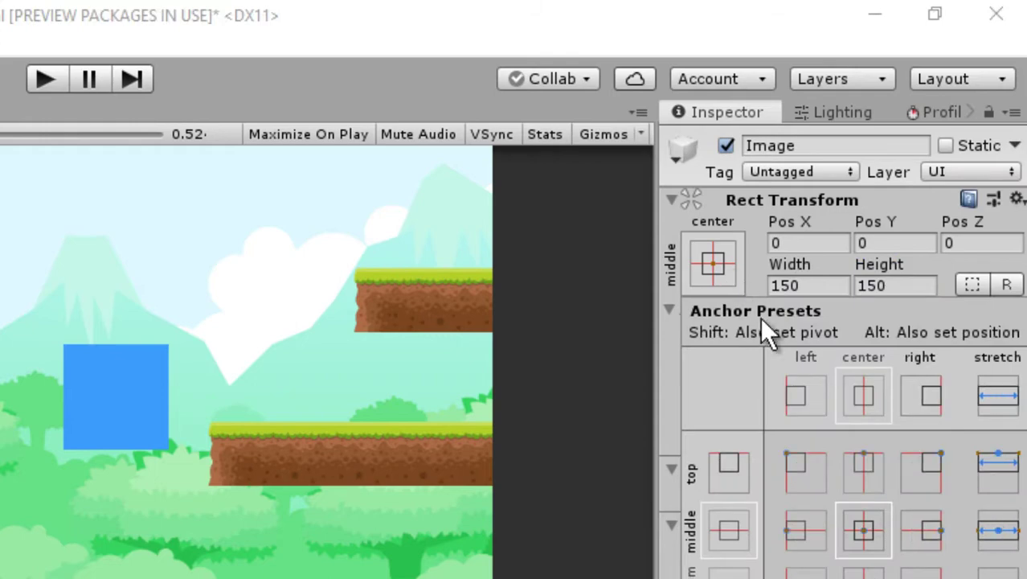
pyautogui.click(793, 467)
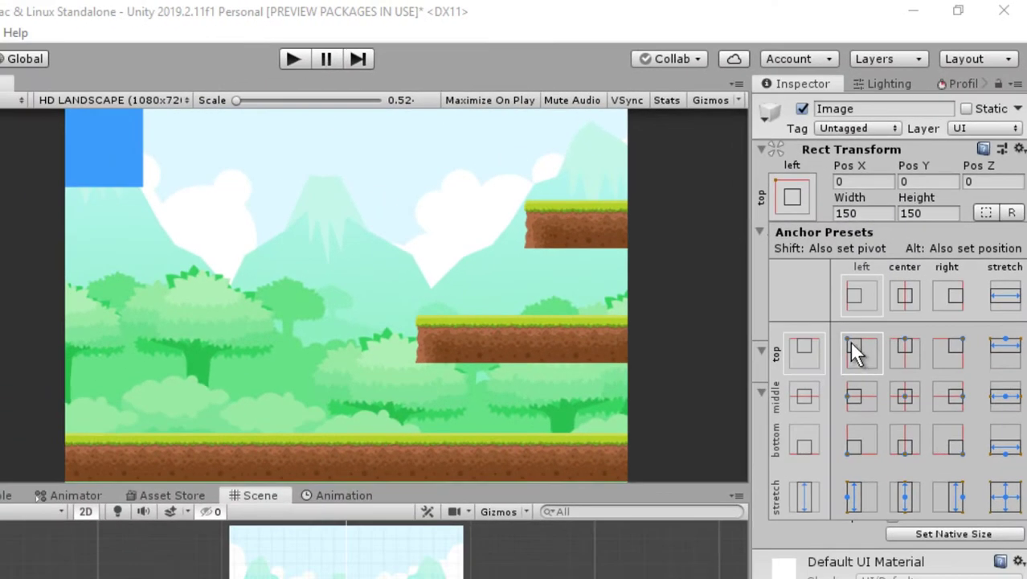
pyautogui.click(221, 245)
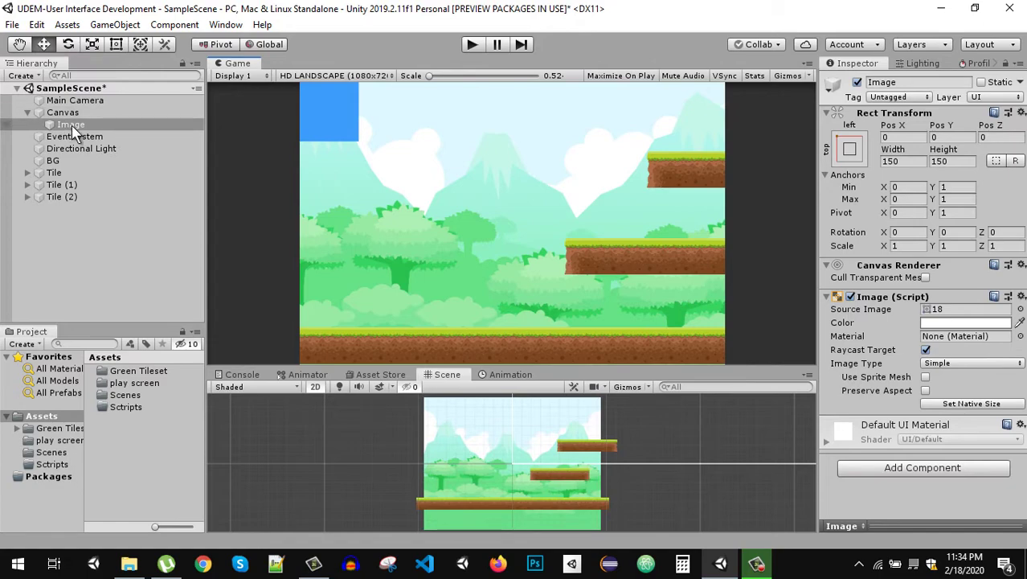
# - Add a Raw Image inside the Image, sized 130 by 130
pyautogui.rightClick(71, 128)
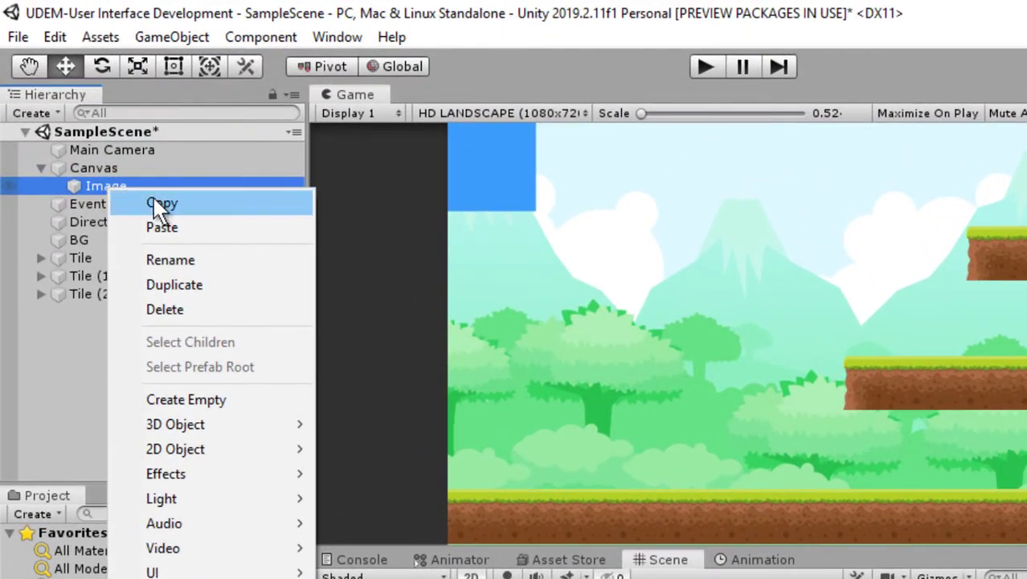
pyautogui.moveTo(217, 571)
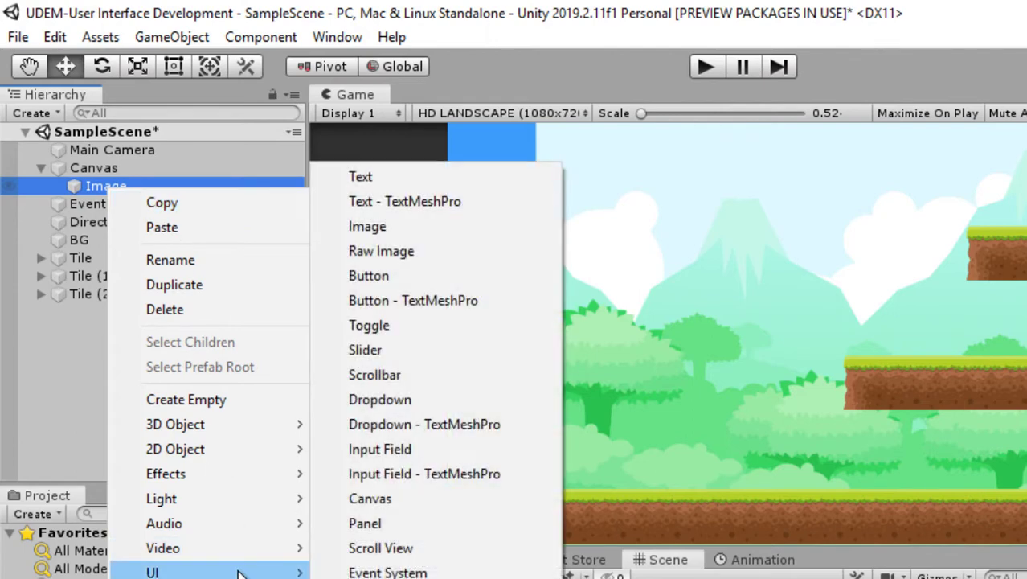
pyautogui.click(450, 250)
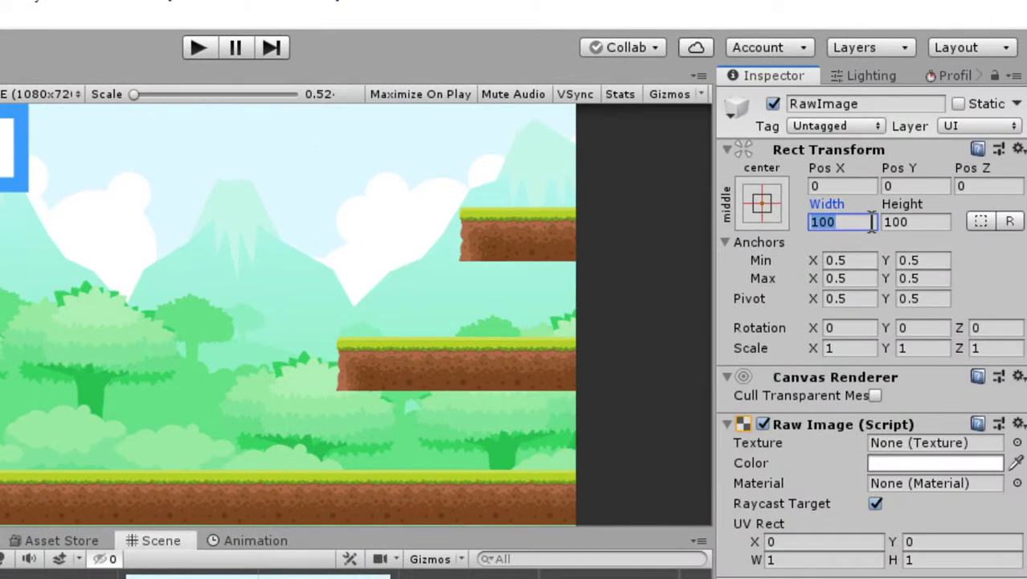
pyautogui.write('130')
pyautogui.press('Tab')
pyautogui.write('130')
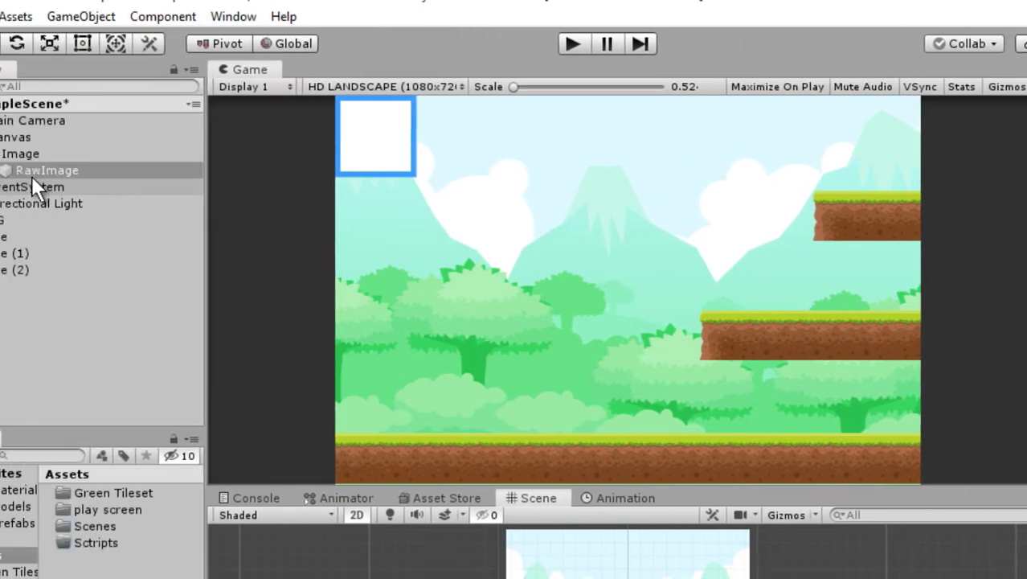
# - Switch between Image and RawImage in the Hierarchy, ending with RawImage selected
pyautogui.click(114, 154)
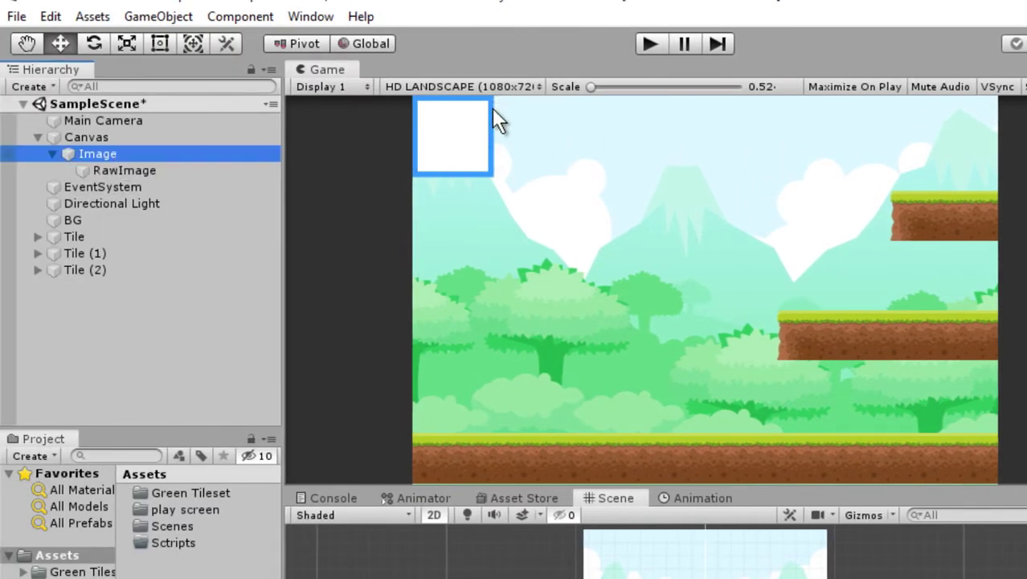
pyautogui.click(140, 170)
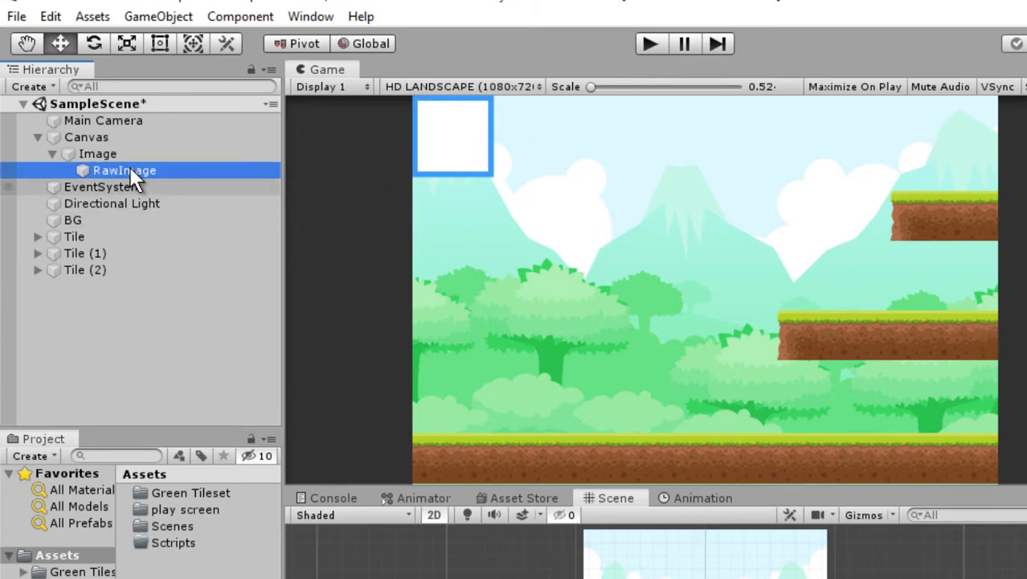
pyautogui.click(105, 153)
pyautogui.click(110, 172)
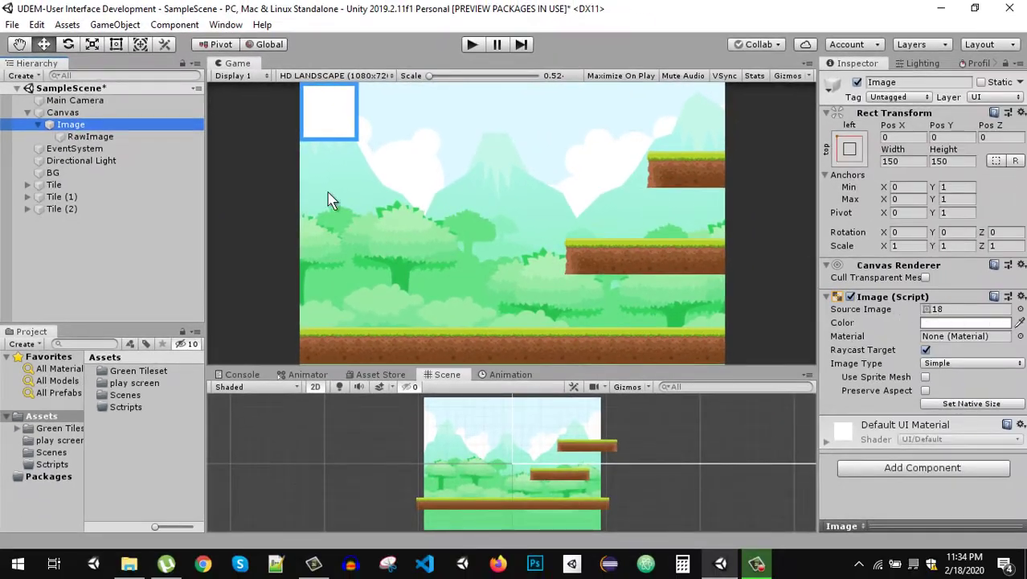
pyautogui.click(113, 143)
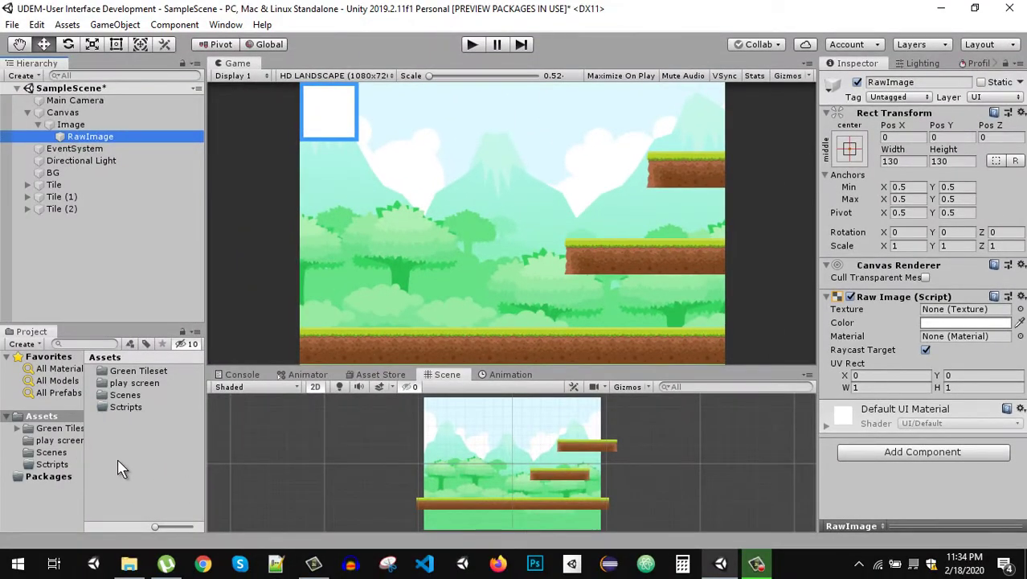
# - Create a Render Texture asset named MiniMap in the Assets folder
pyautogui.rightClick(119, 470)
pyautogui.moveTo(187, 33)
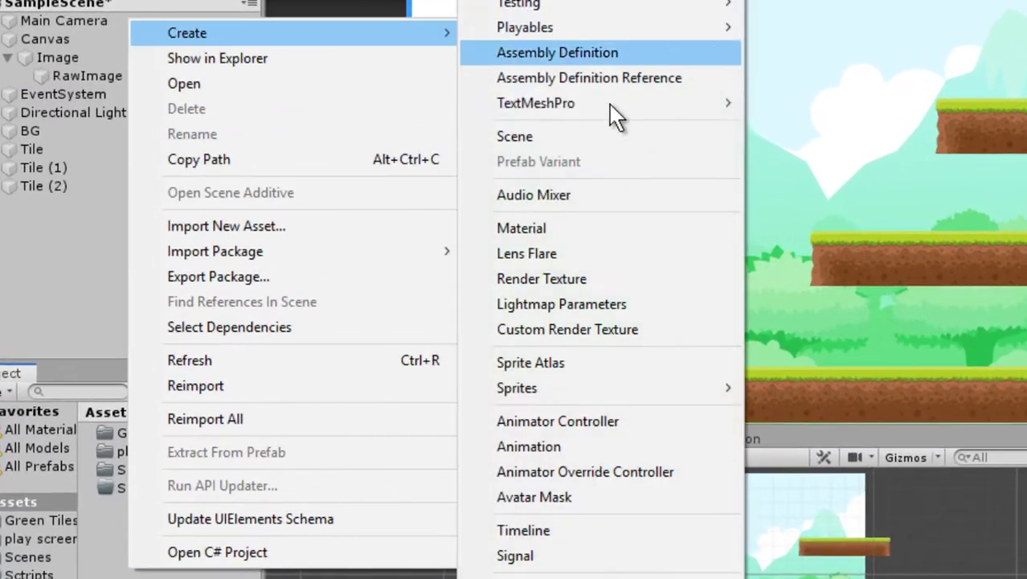
pyautogui.click(573, 281)
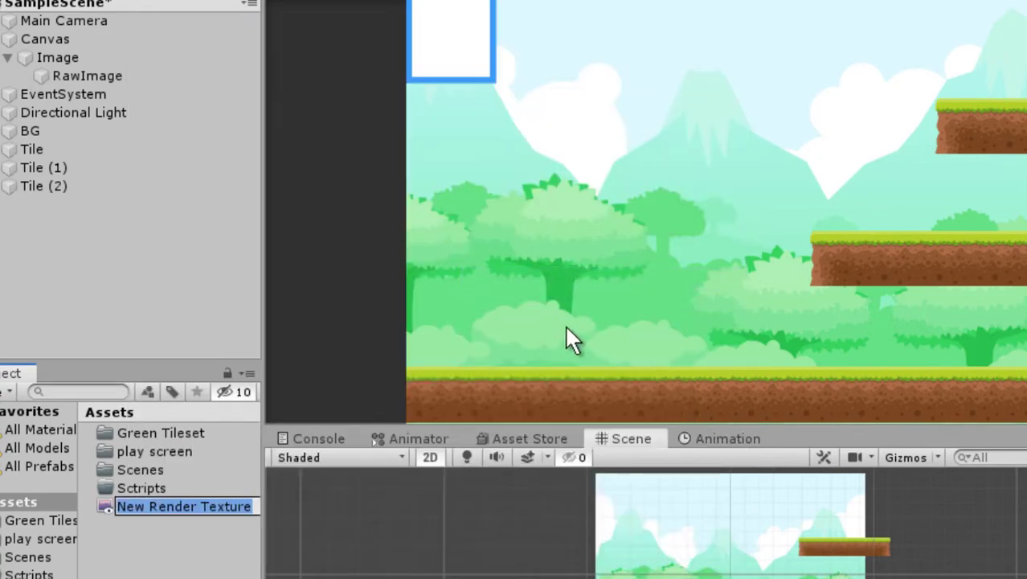
pyautogui.write('MiniMap')
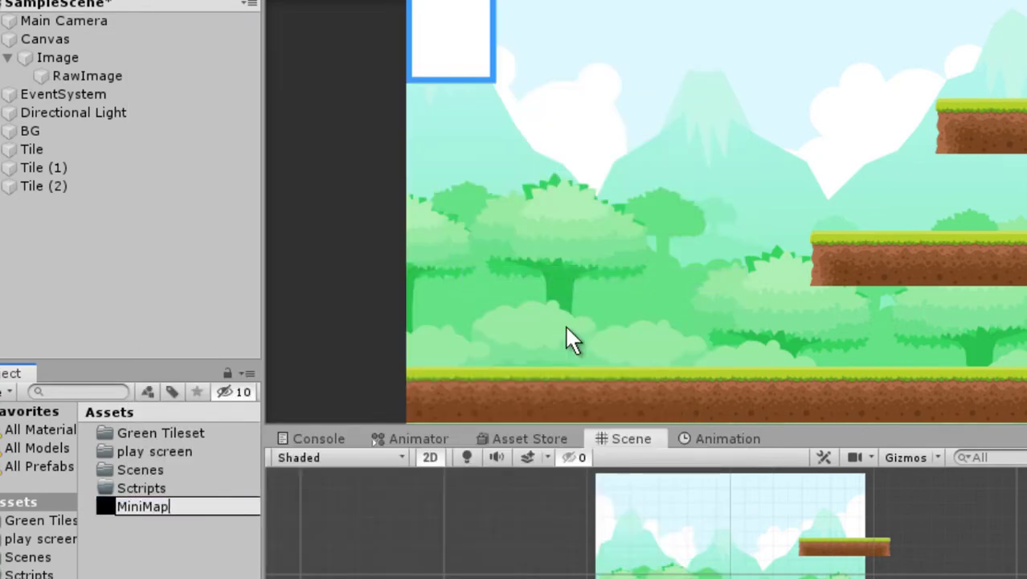
pyautogui.press('Return')
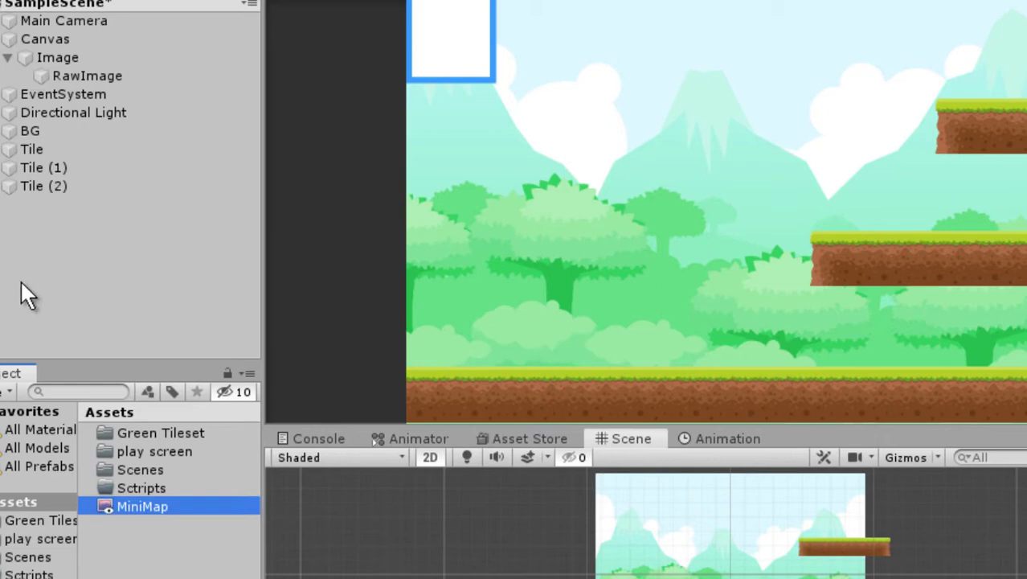
pyautogui.click(69, 76)
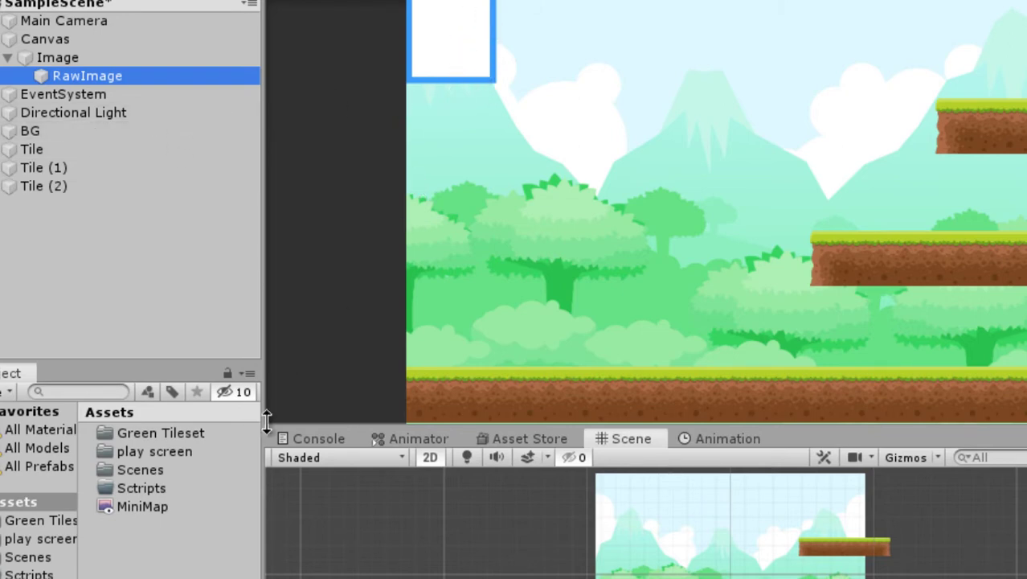
# - Try MiniMap in the RawImage Texture slot, clear it, then inspect MiniMap's 256×256 settings
pyautogui.moveTo(136, 506)
pyautogui.mouseDown()
pyautogui.moveTo(915, 314)
pyautogui.moveTo(914, 301)
pyautogui.mouseUp()
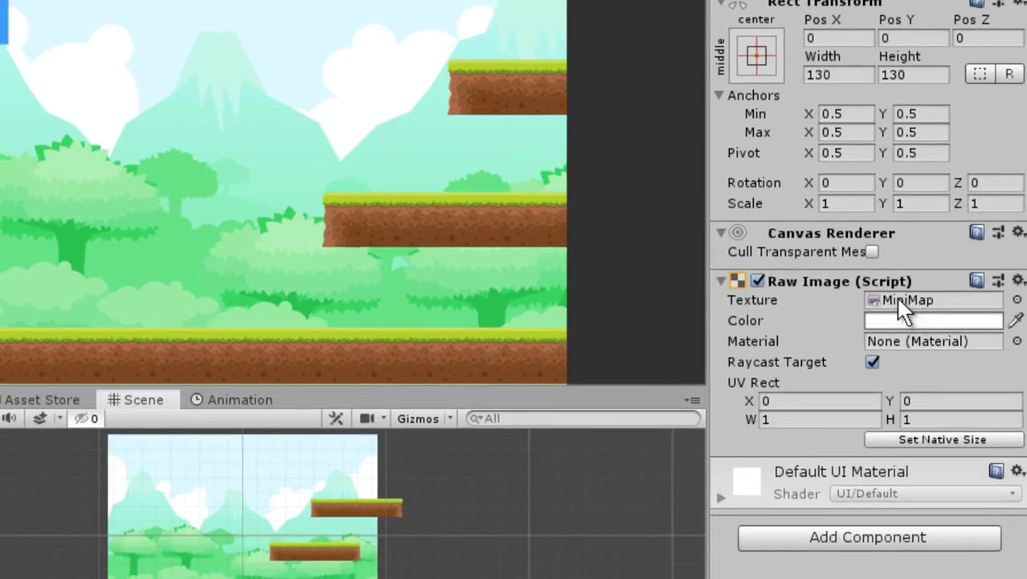
pyautogui.click(895, 294)
pyautogui.press('Delete')
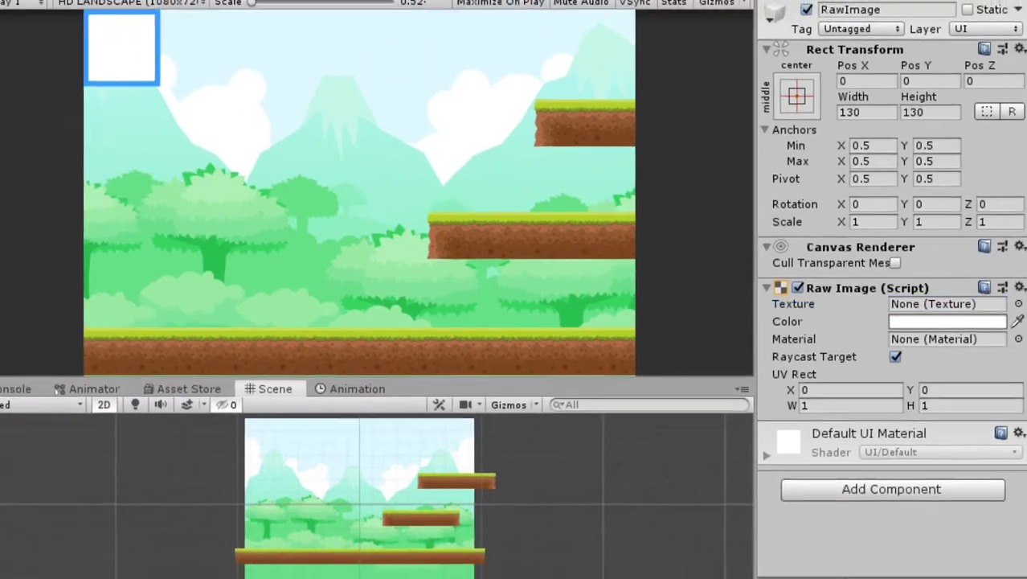
pyautogui.click(121, 419)
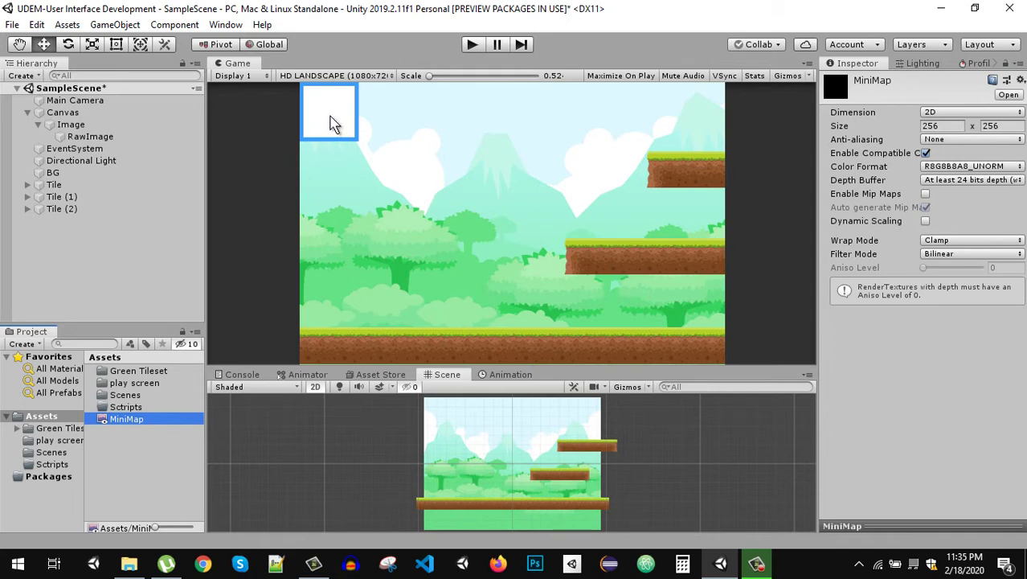
pyautogui.click(88, 103)
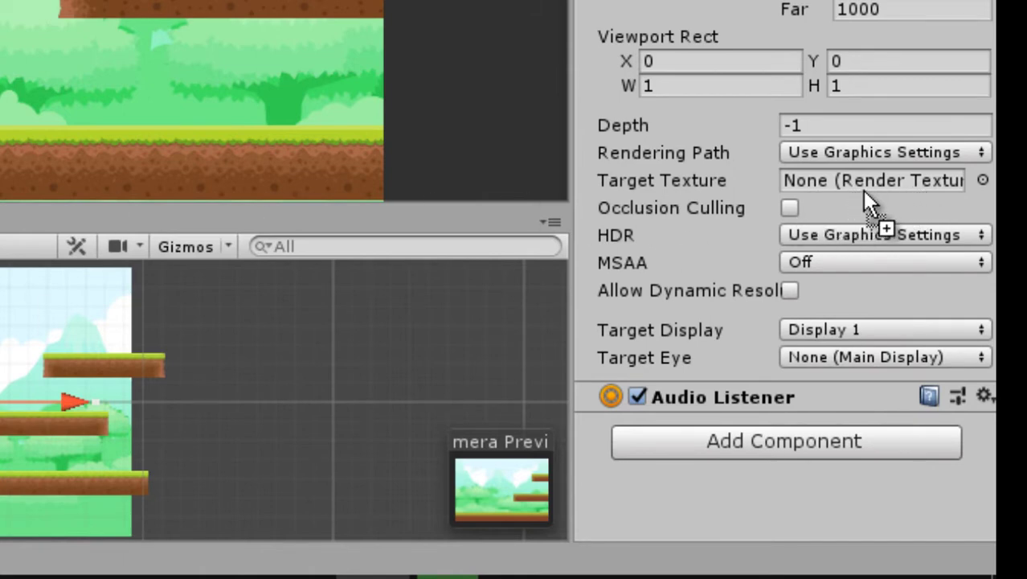
pyautogui.moveTo(855, 229); pyautogui.dragTo(862, 185)
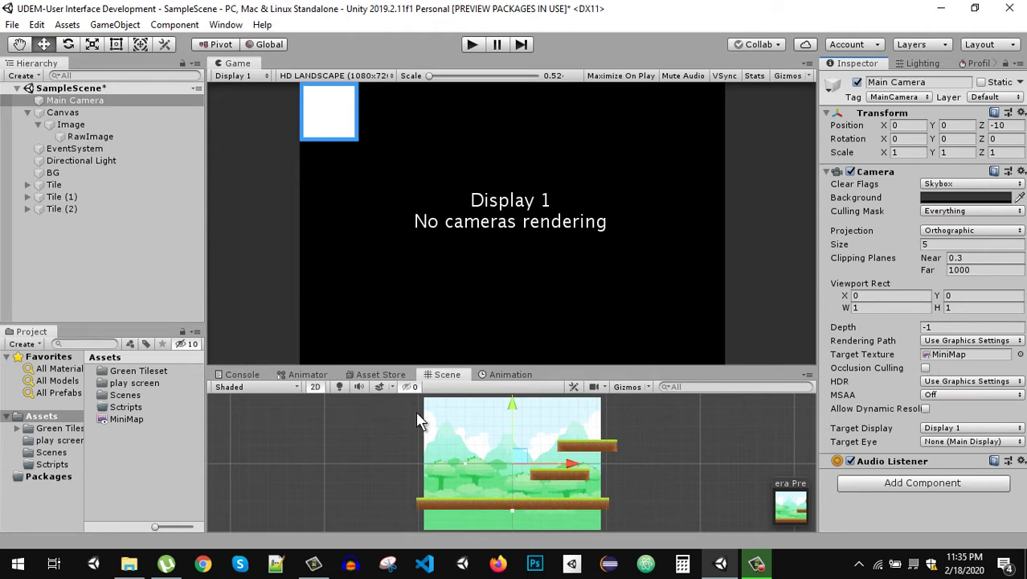
pyautogui.click(132, 422)
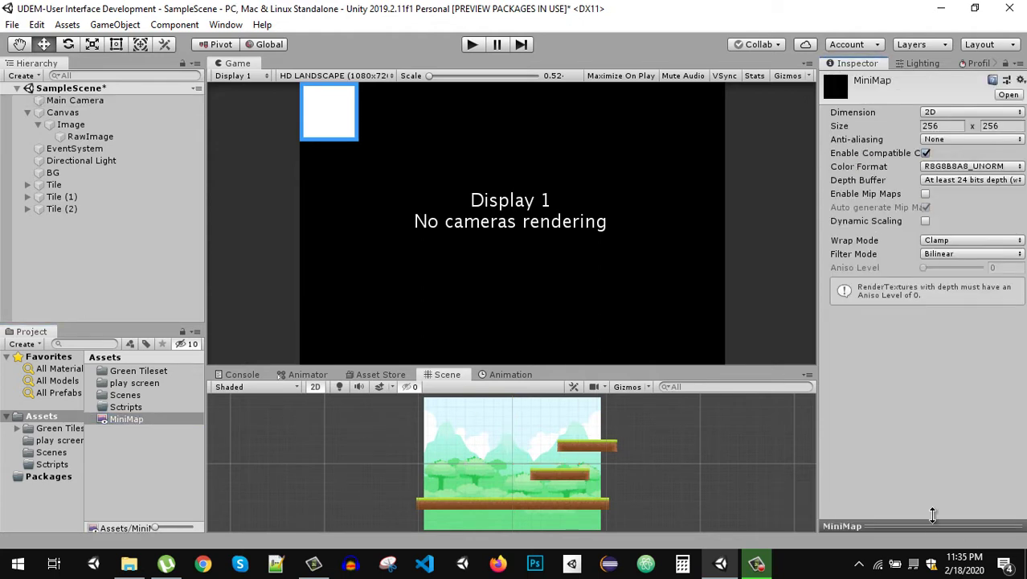
pyautogui.moveTo(932, 530); pyautogui.dragTo(921, 340)
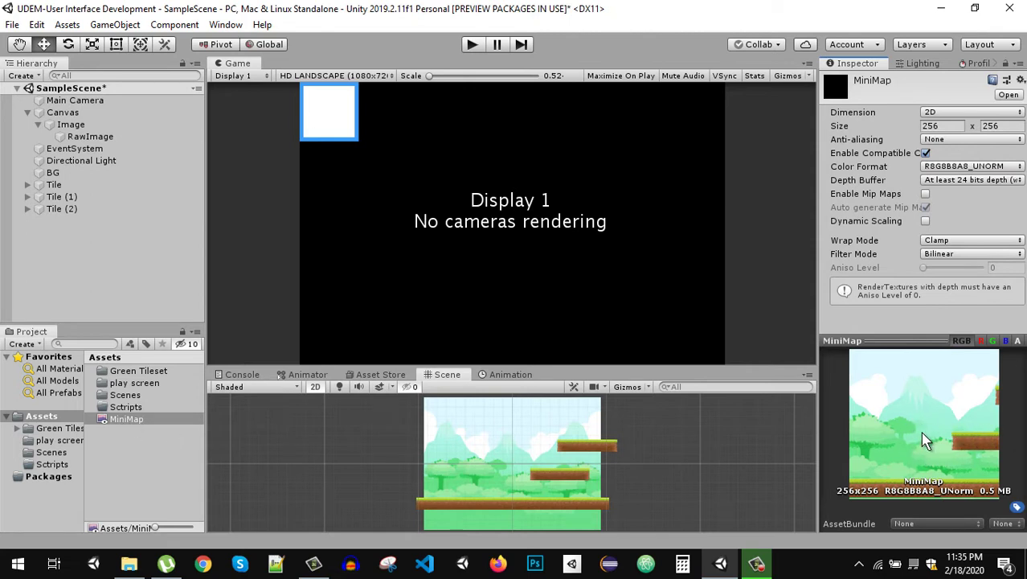
pyautogui.moveTo(923, 340); pyautogui.dragTo(923, 415)
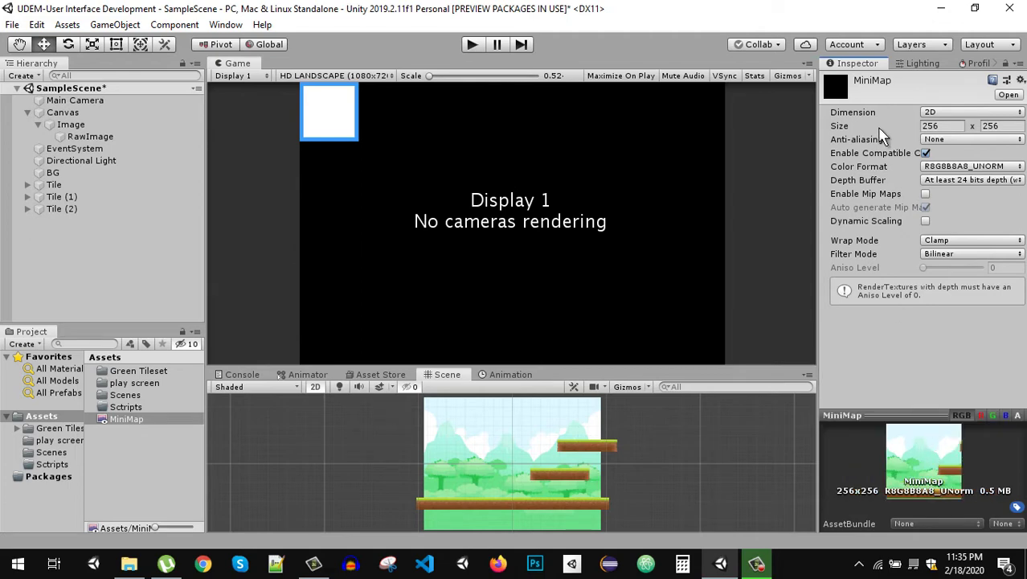
pyautogui.click(90, 102)
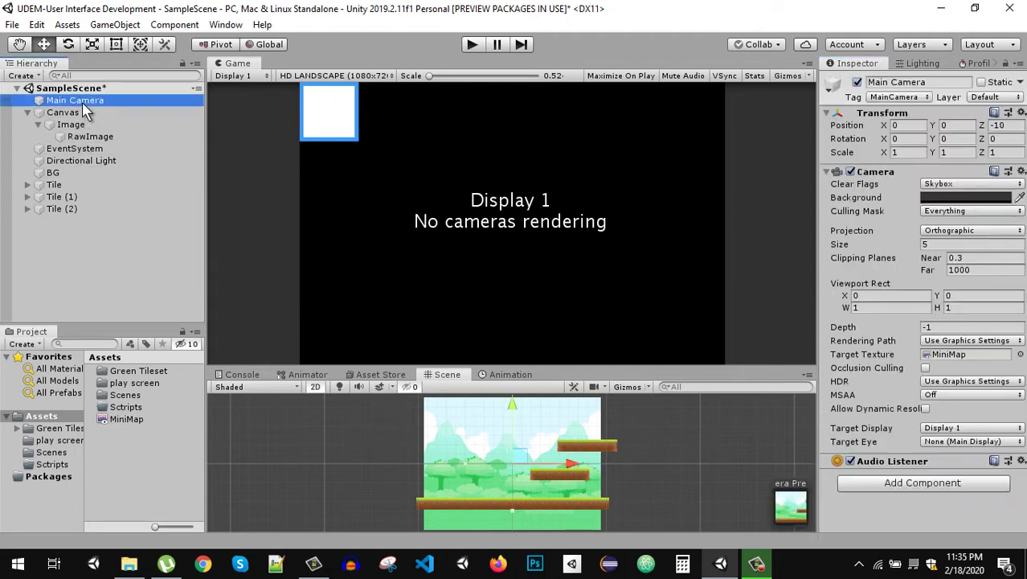
# - Clear Main Camera's Target Texture and add a disabled new camera named MiniMapCamera
pyautogui.click(955, 355)
pyautogui.press('Delete')
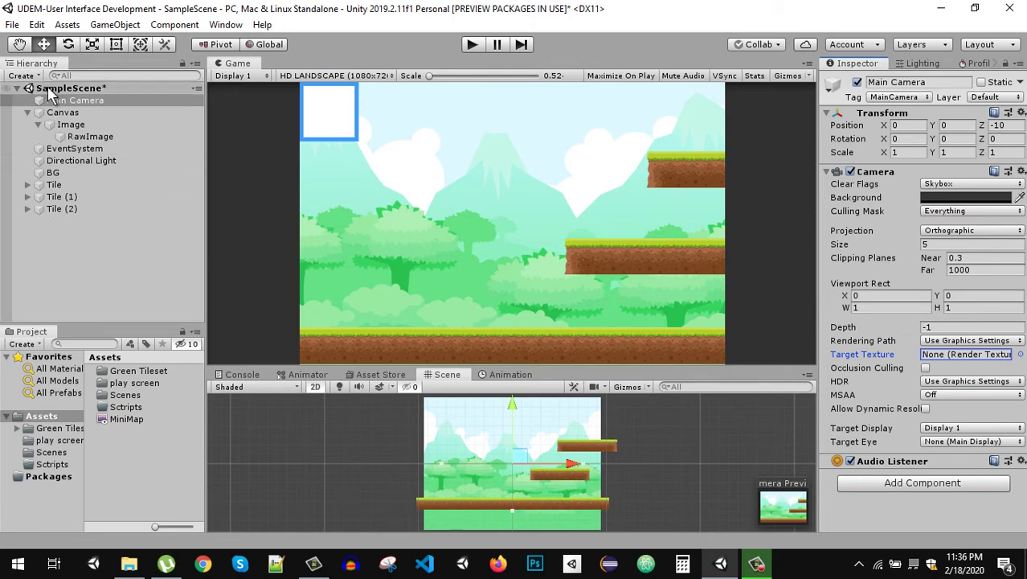
pyautogui.click(22, 76)
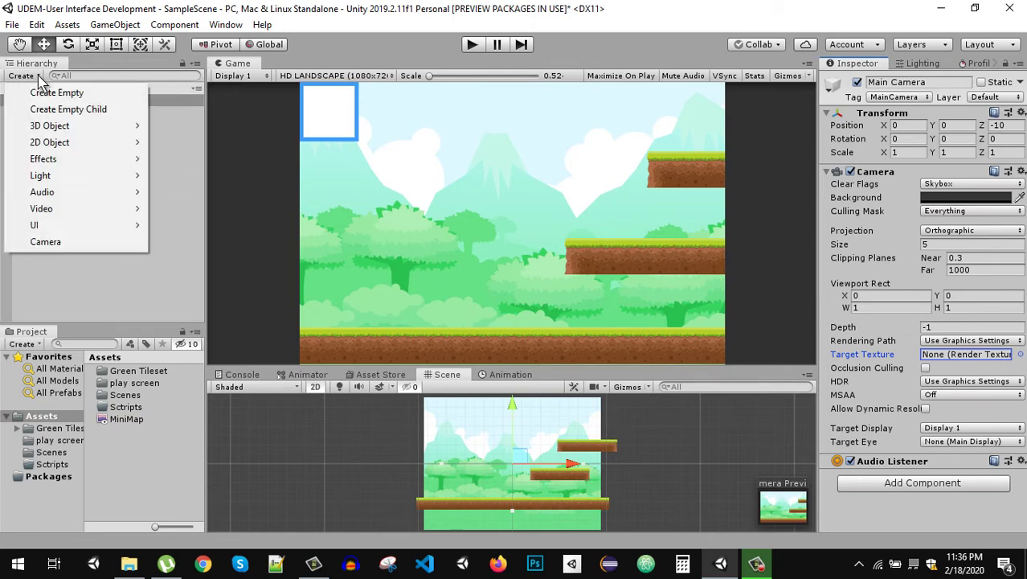
pyautogui.click(89, 254)
pyautogui.click(907, 81)
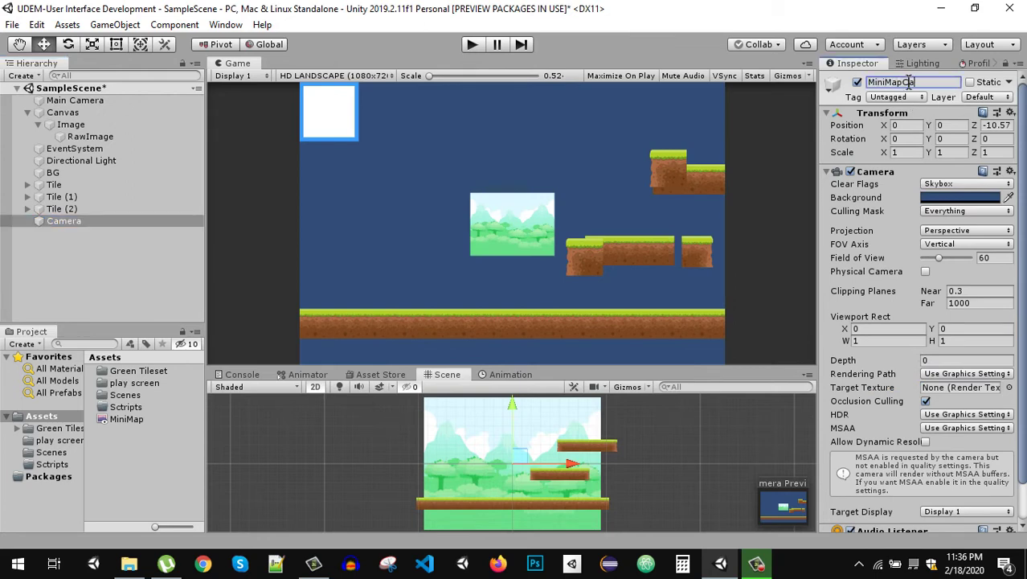
pyautogui.press('Return')
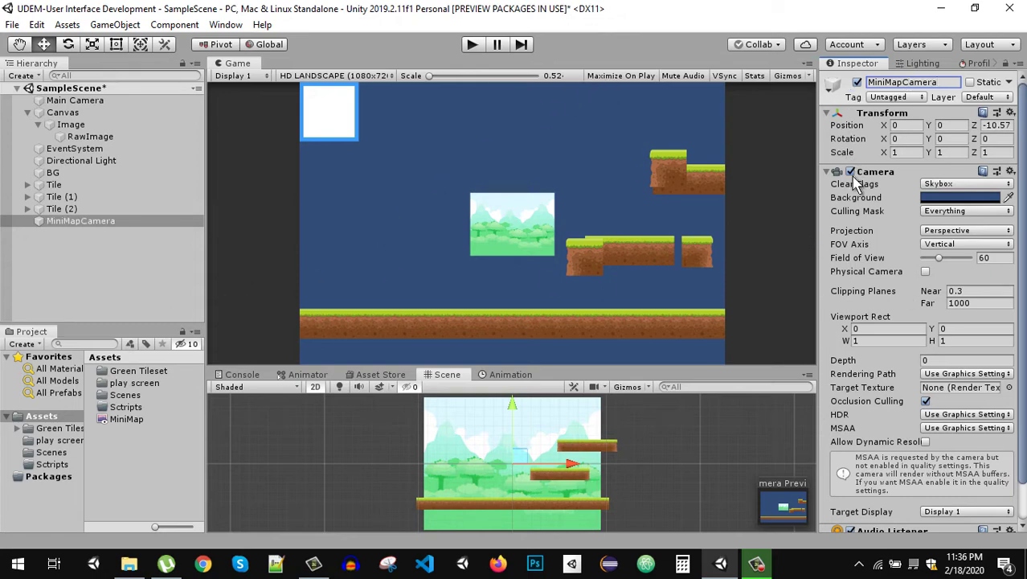
pyautogui.click(856, 83)
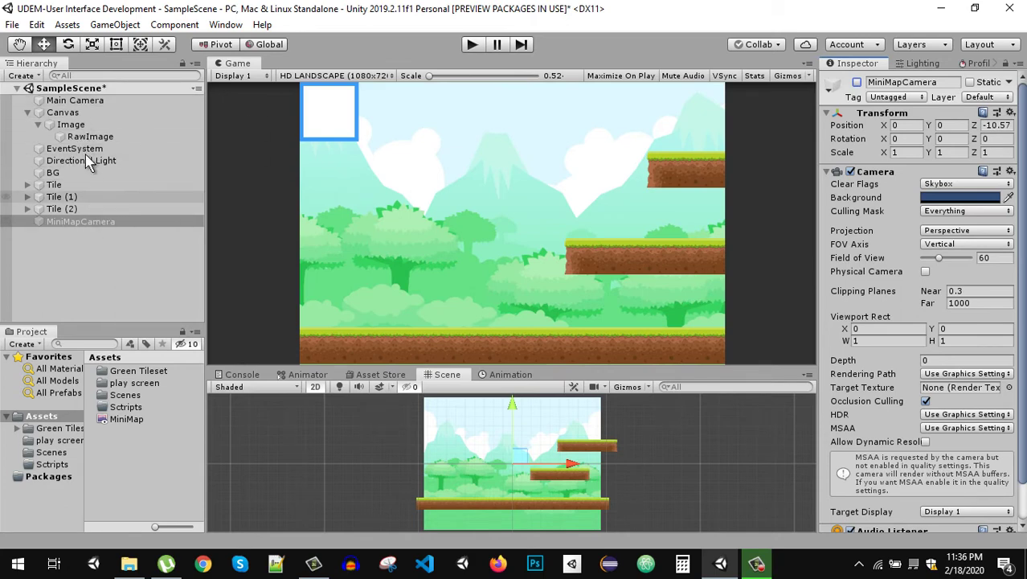
pyautogui.click(75, 101)
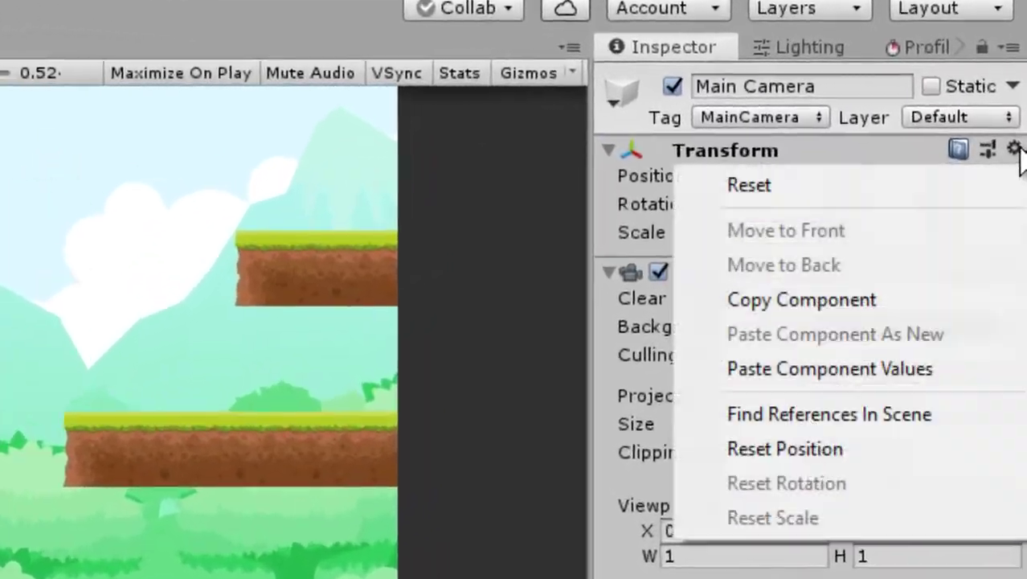
# - Copy Main Camera's Transform values onto MiniMapCamera and re-enable MiniMapCamera
pyautogui.click(800, 305)
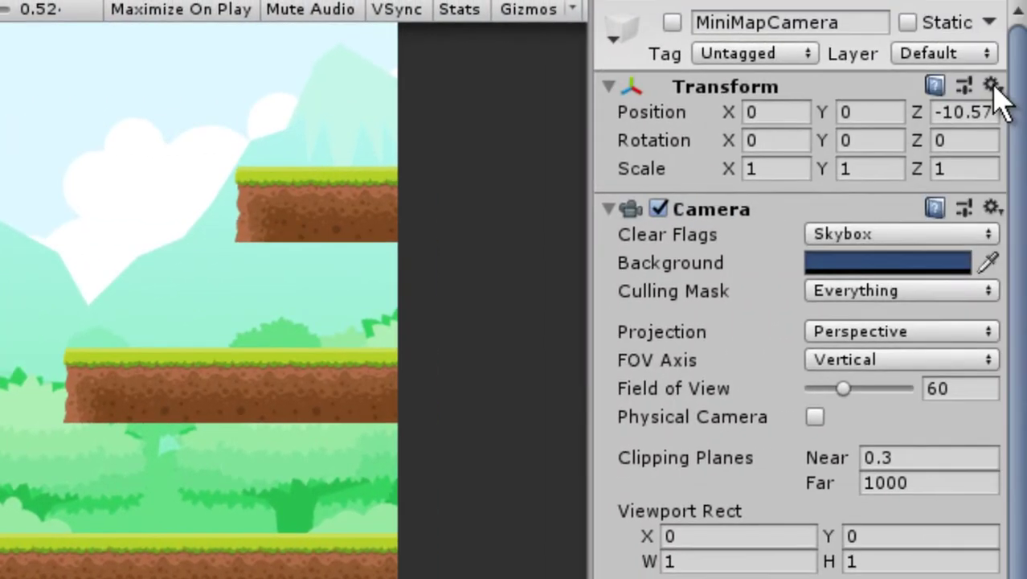
pyautogui.click(993, 86)
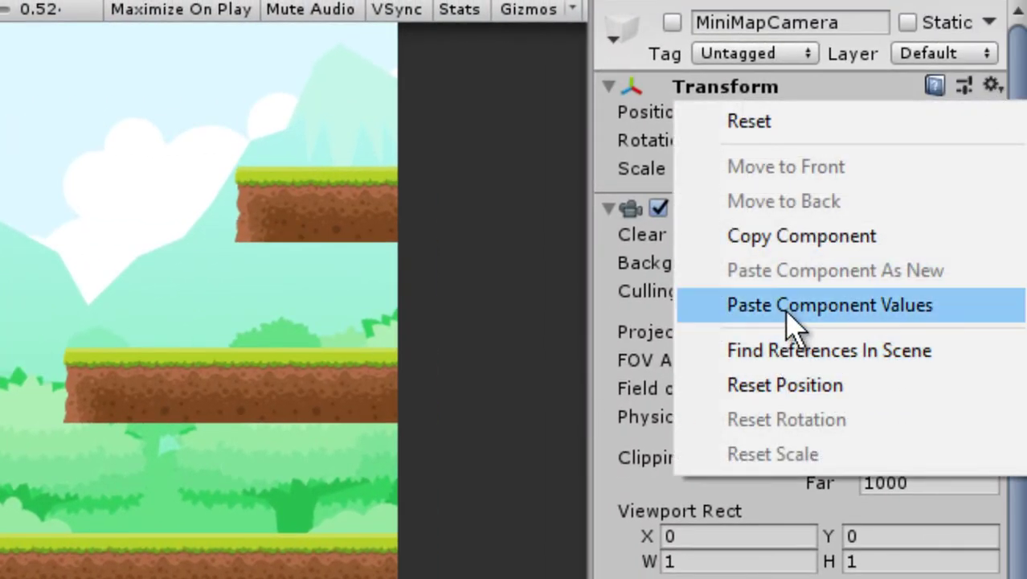
pyautogui.click(814, 308)
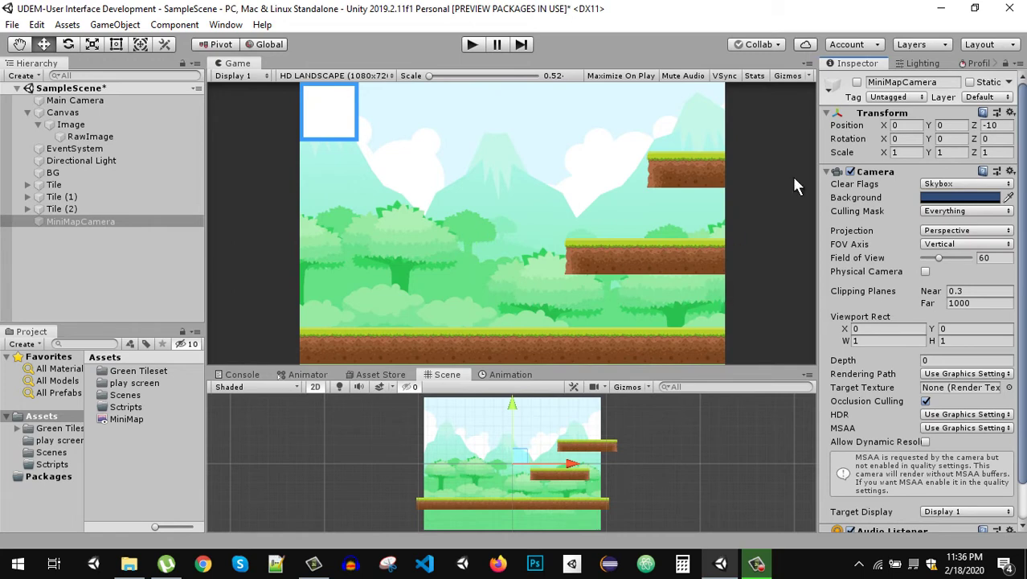
pyautogui.click(857, 83)
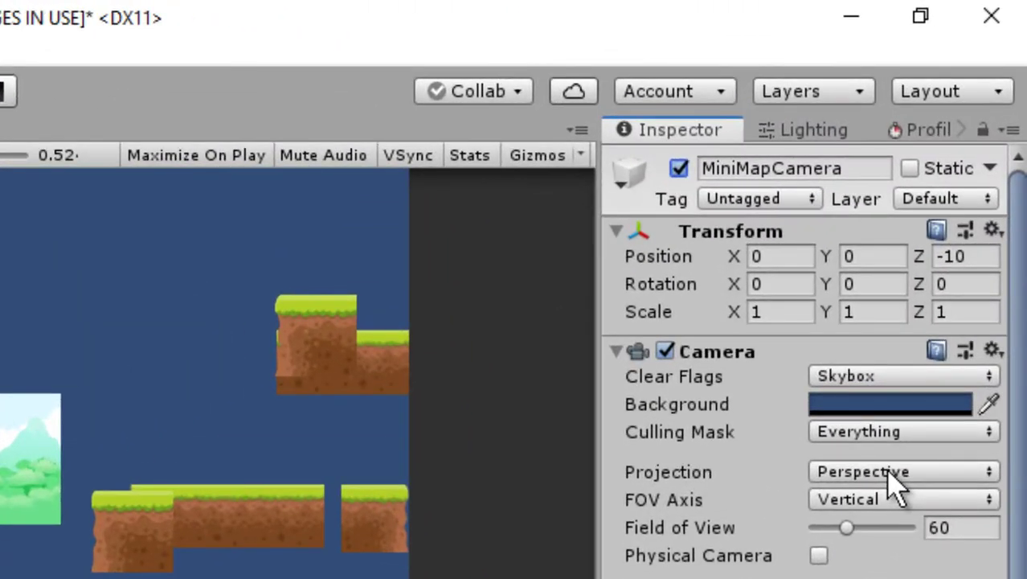
# - Switch MiniMapCamera's Projection to Orthographic and toggle Main Camera off and back on
pyautogui.click(890, 474)
pyautogui.click(896, 539)
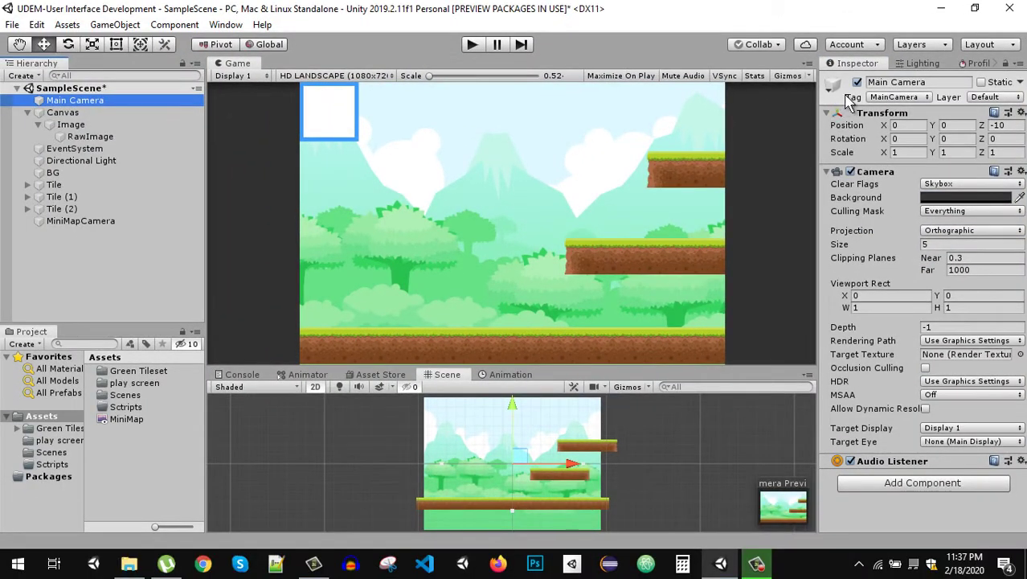
pyautogui.click(857, 82)
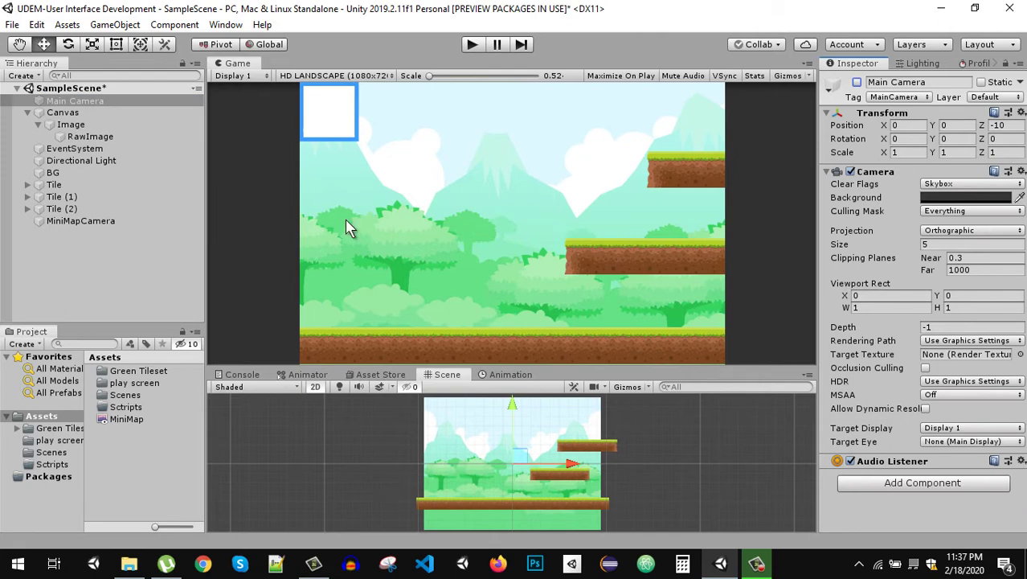
pyautogui.click(856, 82)
pyautogui.click(95, 222)
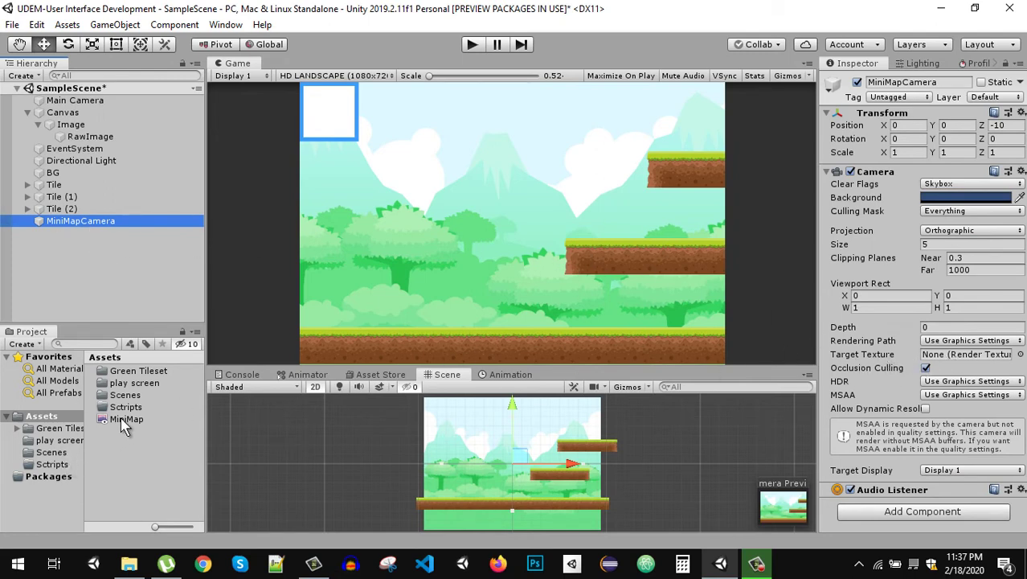
# - Set MiniMap as MiniMapCamera's Target Texture and as the RawImage's Texture
pyautogui.moveTo(122, 425); pyautogui.dragTo(950, 364)
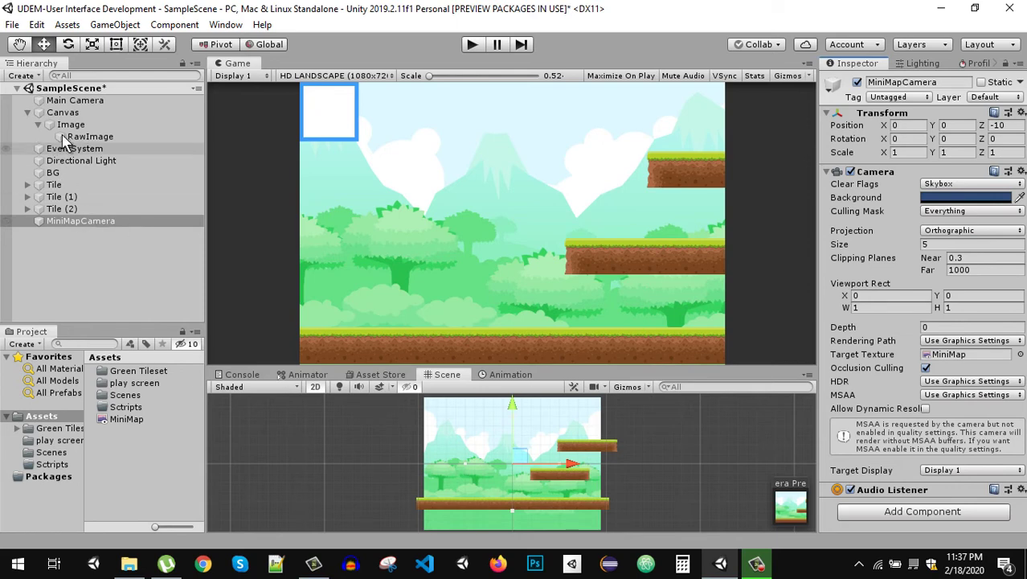
pyautogui.click(91, 139)
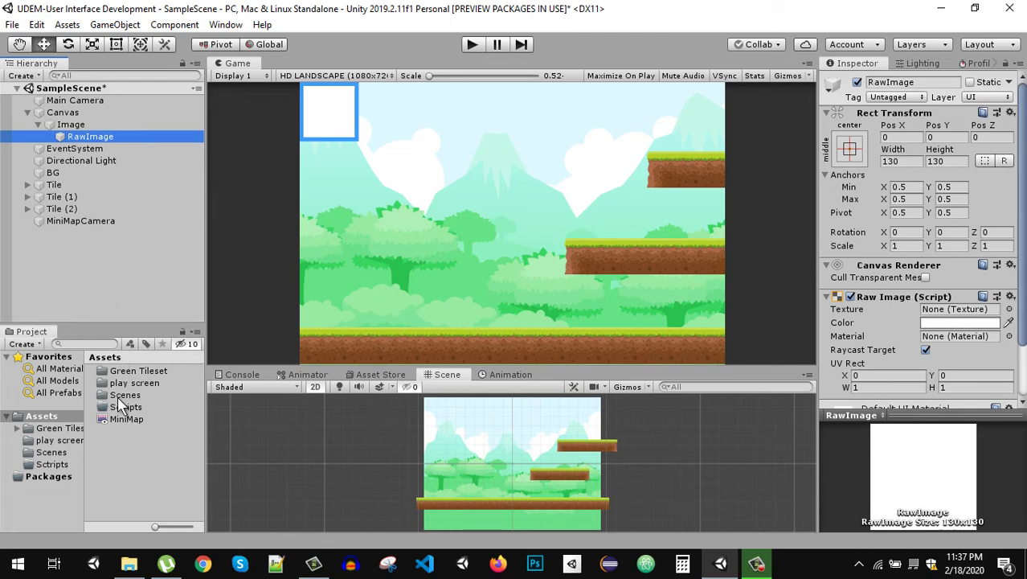
pyautogui.moveTo(116, 422); pyautogui.dragTo(964, 315)
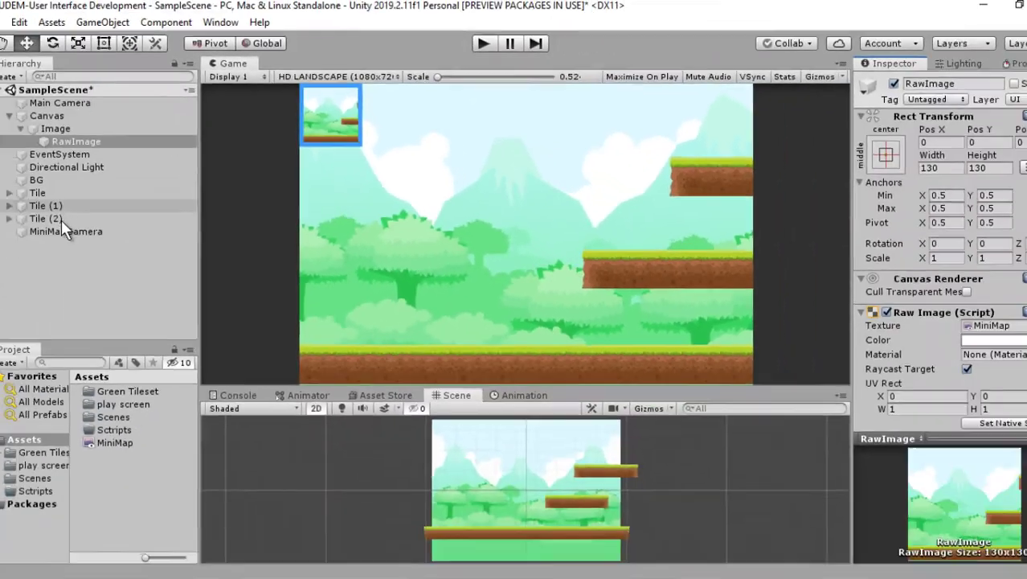
# - Set MiniMapCamera's orthographic size to 6.34 and move it to about X 1.28, Y -0.48
pyautogui.click(80, 224)
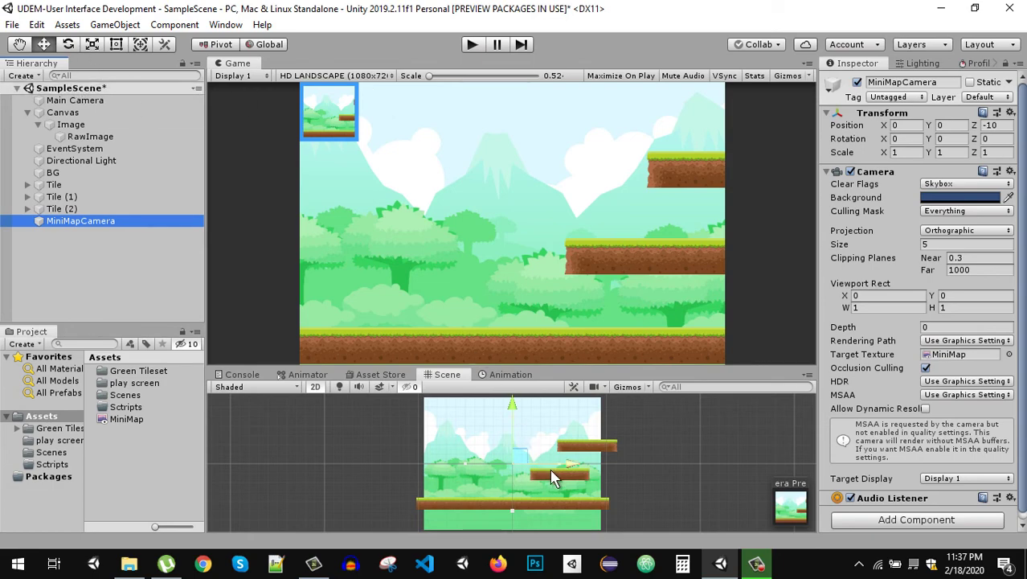
pyautogui.moveTo(568, 465)
pyautogui.mouseDown()
pyautogui.moveTo(600, 474)
pyautogui.moveTo(503, 492)
pyautogui.moveTo(568, 491)
pyautogui.mouseUp()
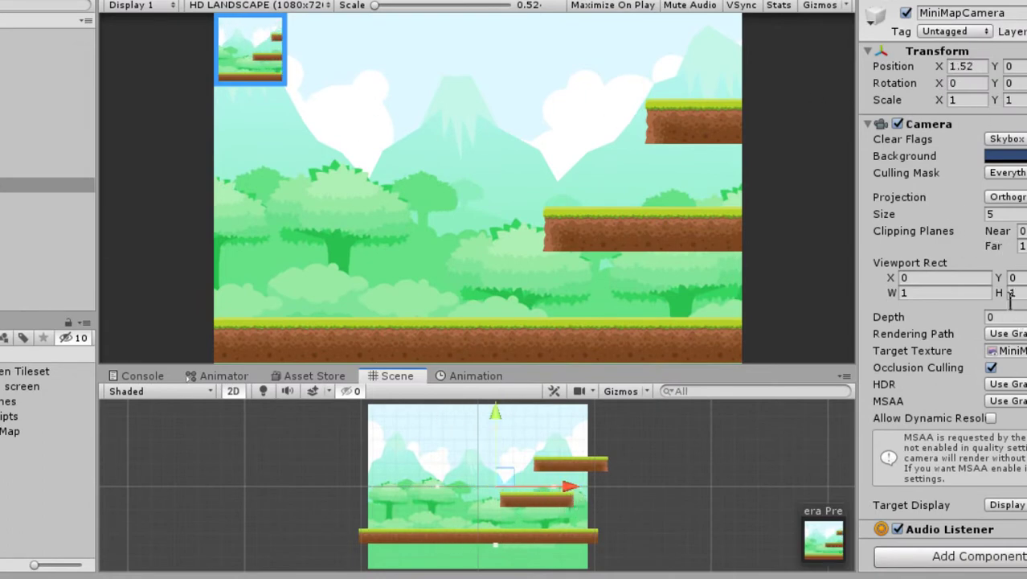
pyautogui.moveTo(885, 214)
pyautogui.mouseDown()
pyautogui.moveTo(1026, 226)
pyautogui.moveTo(859, 279)
pyautogui.mouseUp()
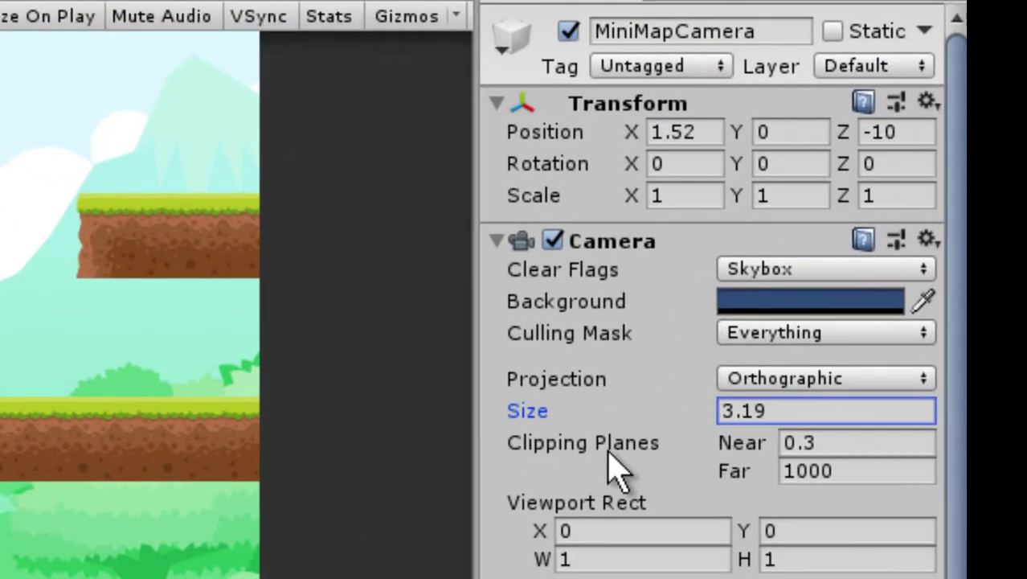
pyautogui.moveTo(606, 470)
pyautogui.mouseDown()
pyautogui.moveTo(543, 486)
pyautogui.moveTo(900, 281)
pyautogui.moveTo(967, 285)
pyautogui.mouseUp()
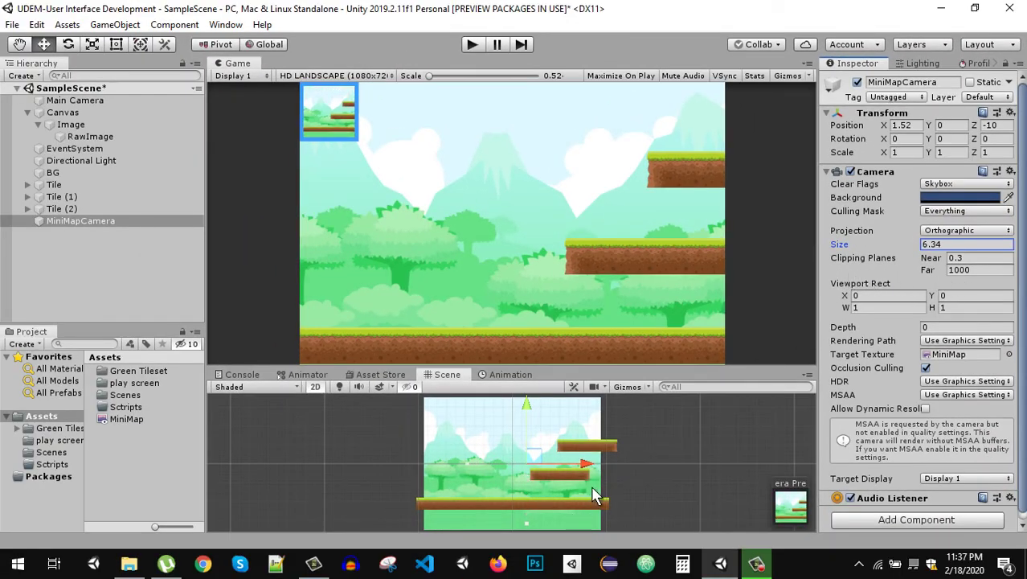
pyautogui.moveTo(592, 470)
pyautogui.mouseDown()
pyautogui.moveTo(615, 470)
pyautogui.moveTo(550, 487)
pyautogui.moveTo(591, 482)
pyautogui.mouseUp()
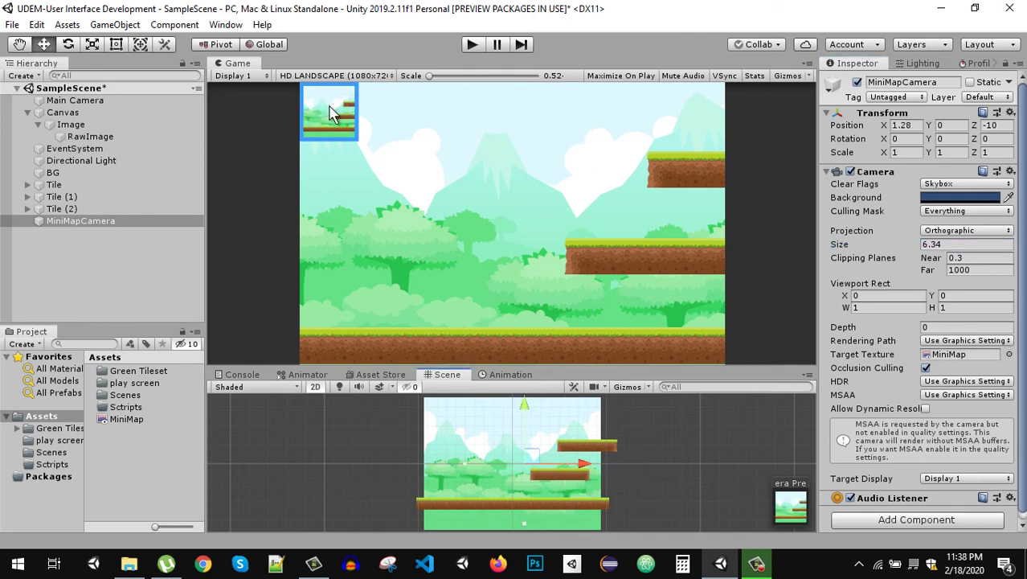
pyautogui.moveTo(532, 415)
pyautogui.mouseDown()
pyautogui.moveTo(527, 397)
pyautogui.moveTo(527, 412)
pyautogui.mouseUp()
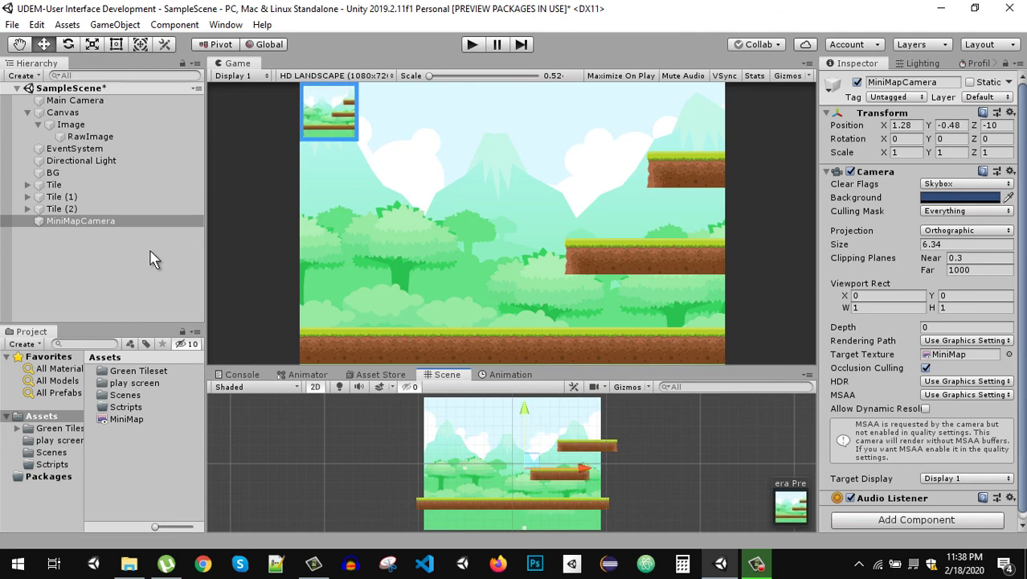